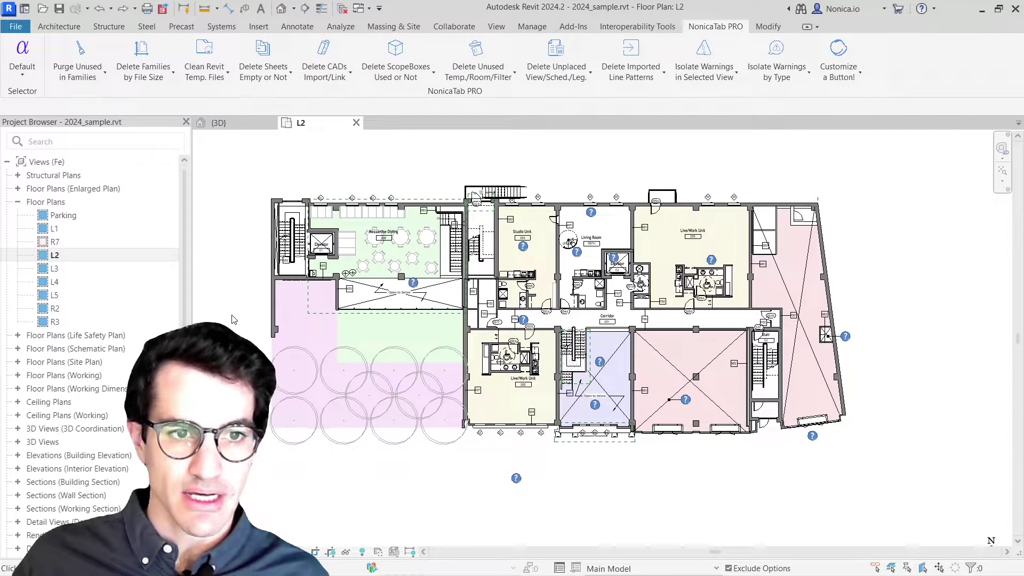
Step: In the {3D} view, launch Isolate Warnings in Selected View, leaving the view choice empty
{"action": "left_click", "coordinate": [220, 123]}
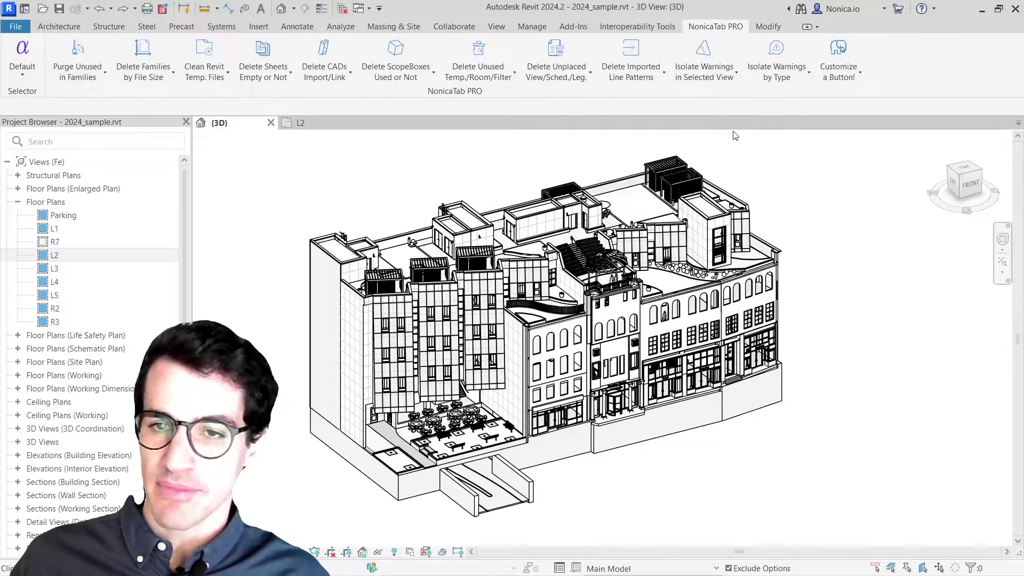
{"action": "left_click", "coordinate": [702, 51]}
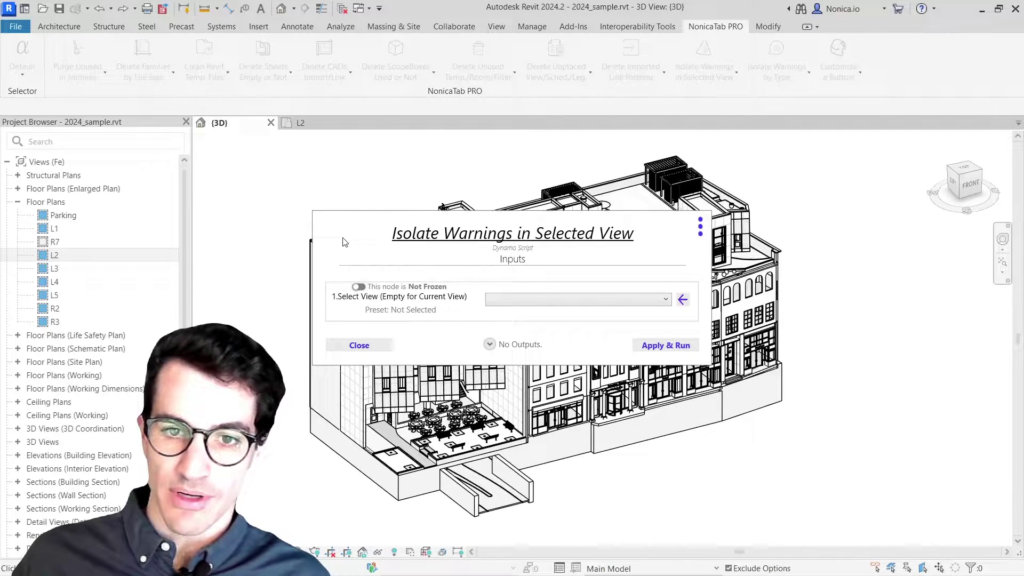
{"action": "left_click", "coordinate": [501, 305]}
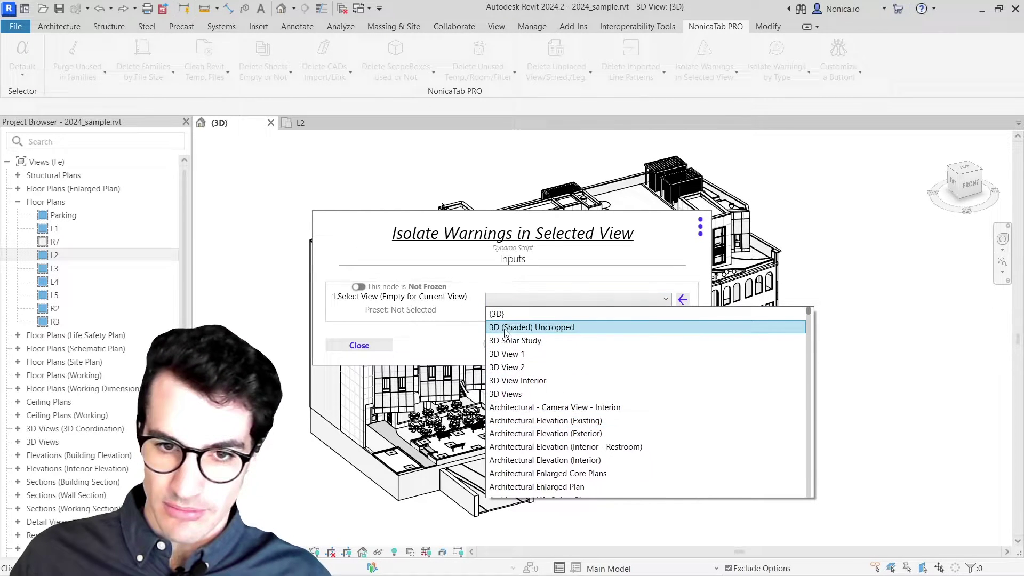
{"action": "left_click", "coordinate": [496, 301]}
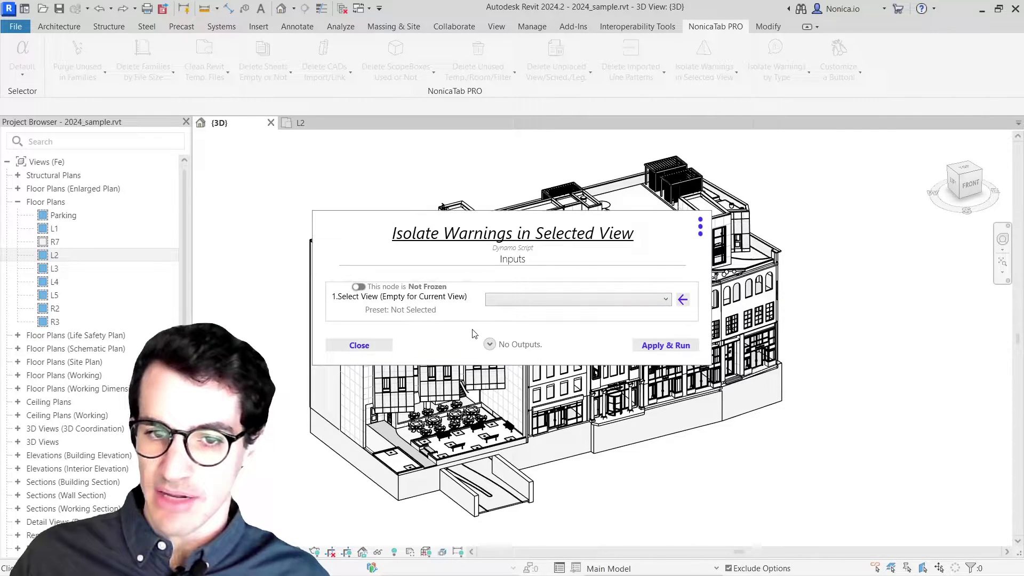
Step: Run the warning isolation on the {3D} view, isolating 74 of 115 elements, and dismiss the report
{"action": "left_click", "coordinate": [660, 346]}
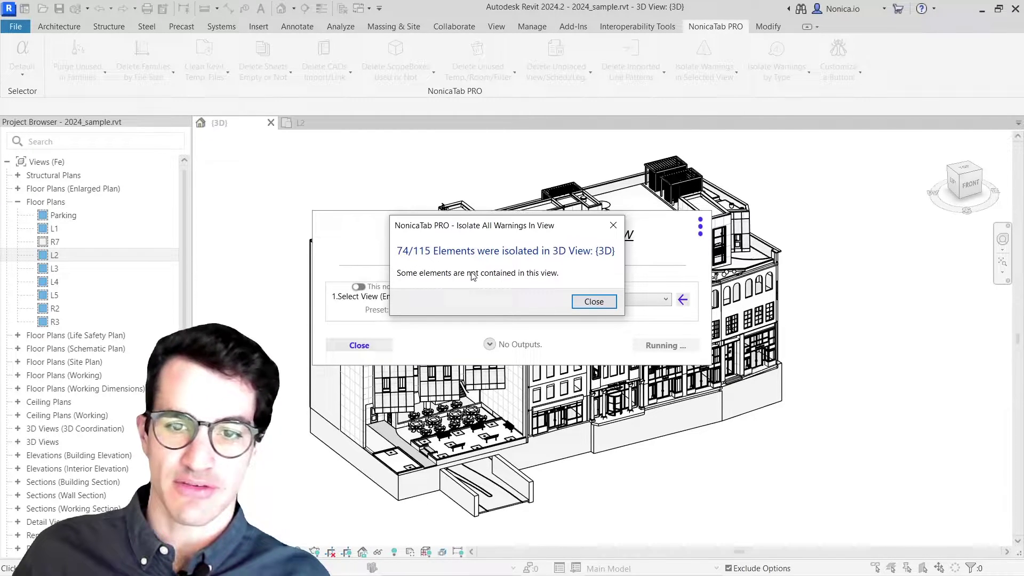
{"action": "left_click", "coordinate": [587, 302]}
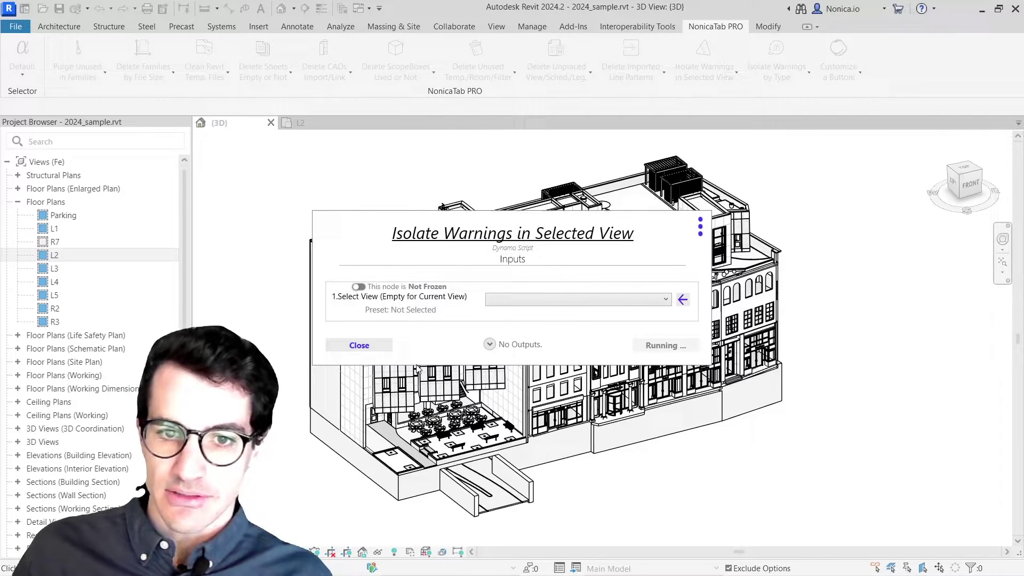
Step: Close the script dialog and select the tall stacked wall among the isolated warning elements
{"action": "left_click", "coordinate": [360, 345]}
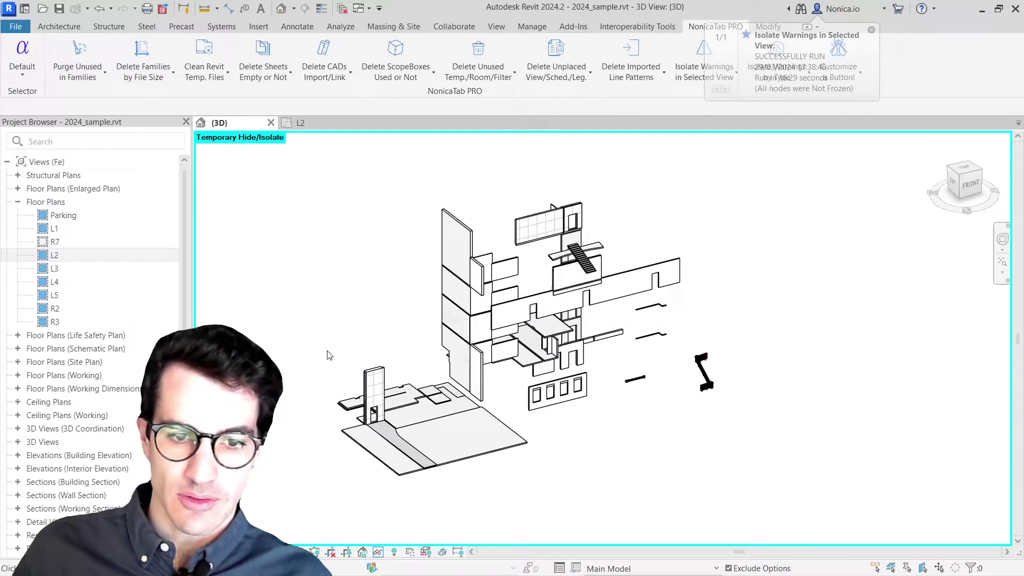
{"action": "scroll", "coordinate": [441, 400], "scroll_direction": "up", "scroll_amount": 1}
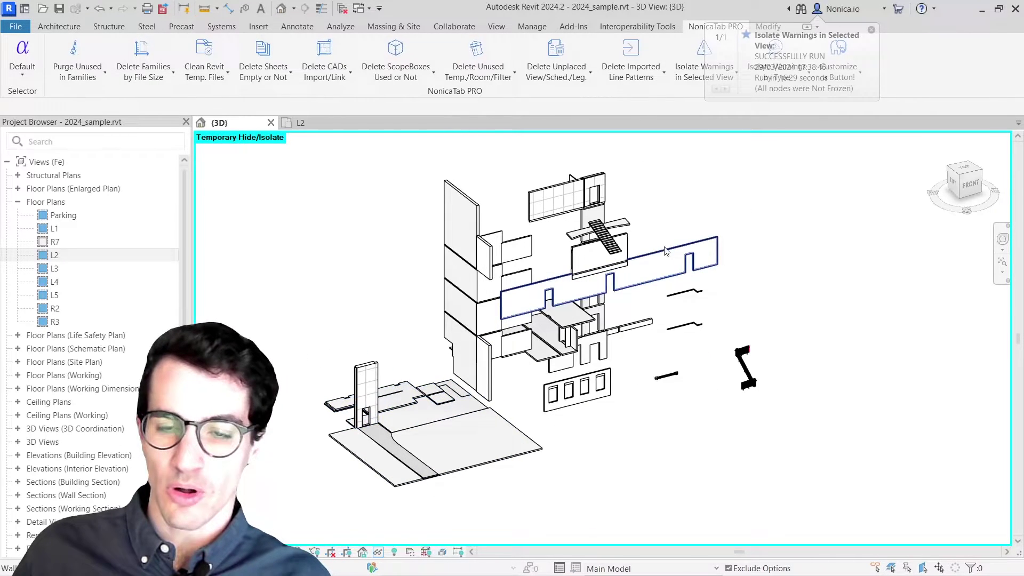
{"action": "scroll", "coordinate": [593, 298], "scroll_direction": "down", "scroll_amount": 1}
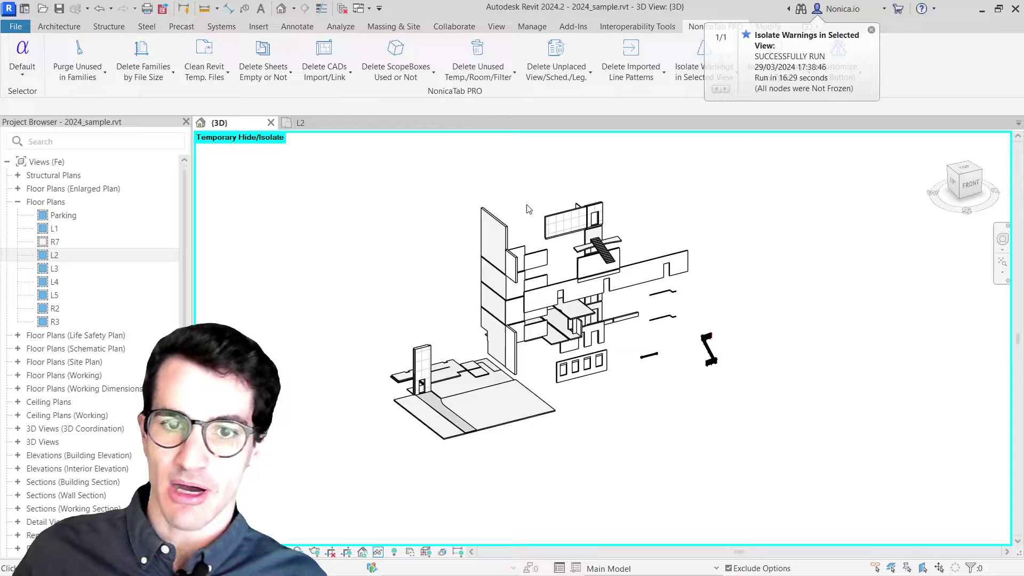
{"action": "left_click", "coordinate": [508, 232]}
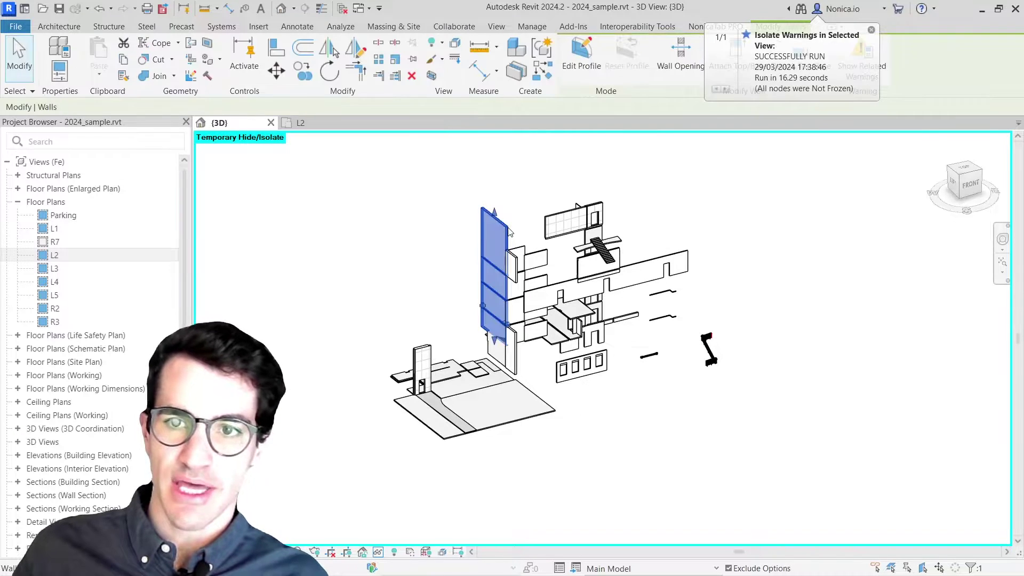
{"action": "left_click", "coordinate": [871, 29]}
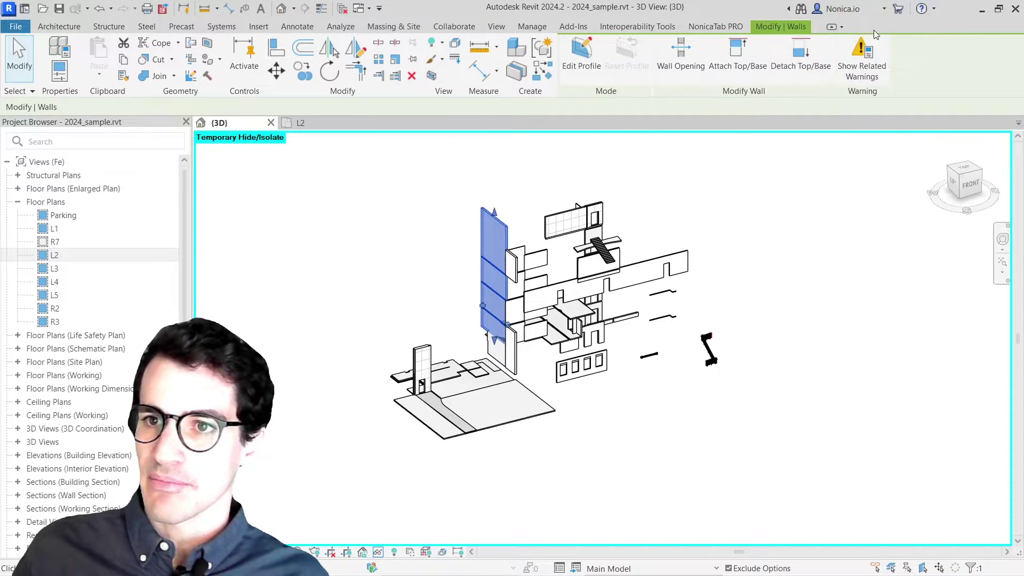
Step: Expand Warning 1 and orbit to inspect the Party 6 1/8" and Core-Concrete 12" wall overlap
{"action": "left_click", "coordinate": [865, 59]}
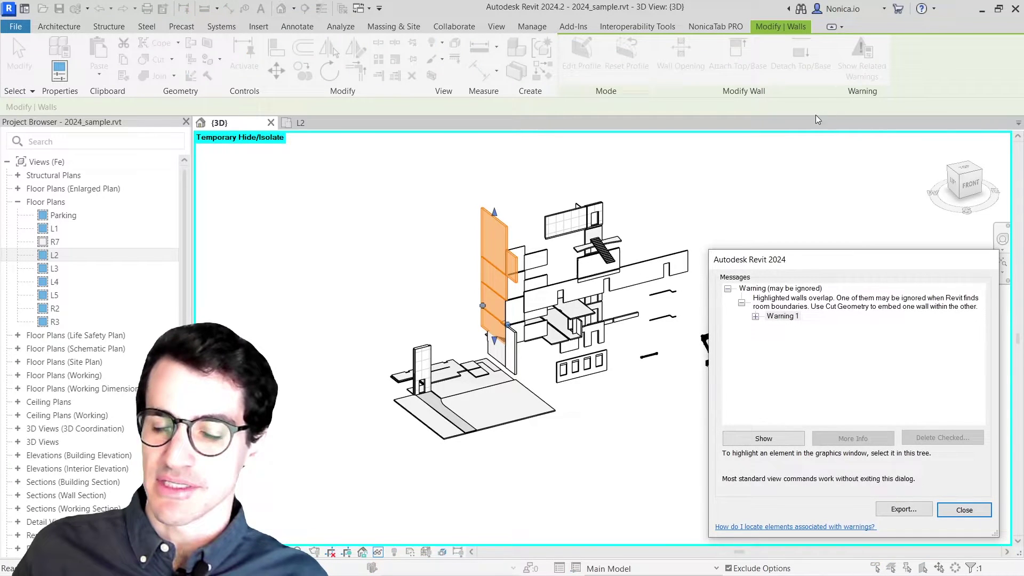
{"action": "scroll", "coordinate": [526, 236], "scroll_direction": "up", "scroll_amount": 4}
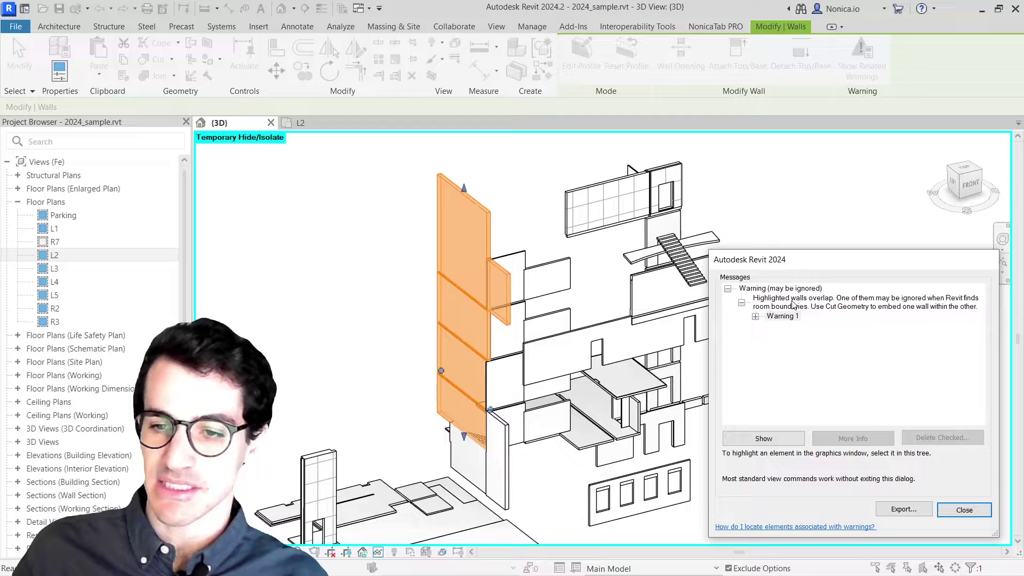
{"action": "left_click", "coordinate": [755, 317]}
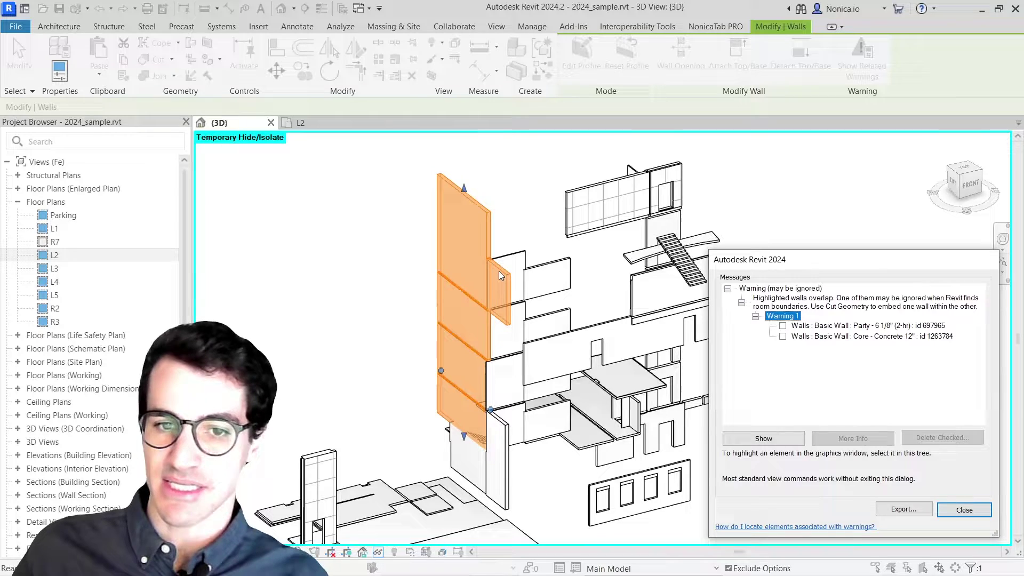
{"action": "scroll", "coordinate": [498, 270], "scroll_direction": "up", "scroll_amount": 5}
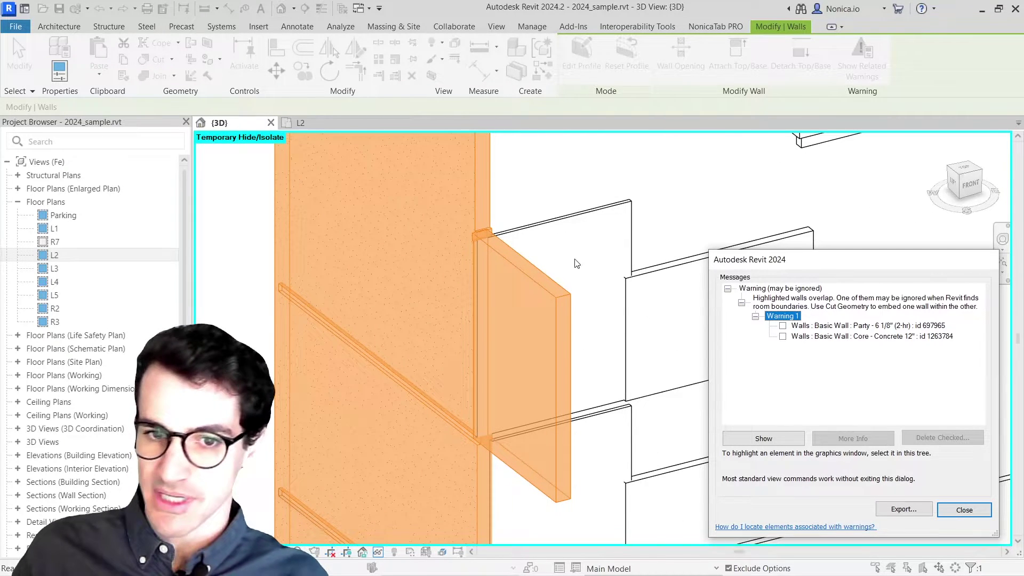
{"action": "scroll", "coordinate": [473, 232], "scroll_direction": "up", "scroll_amount": 3}
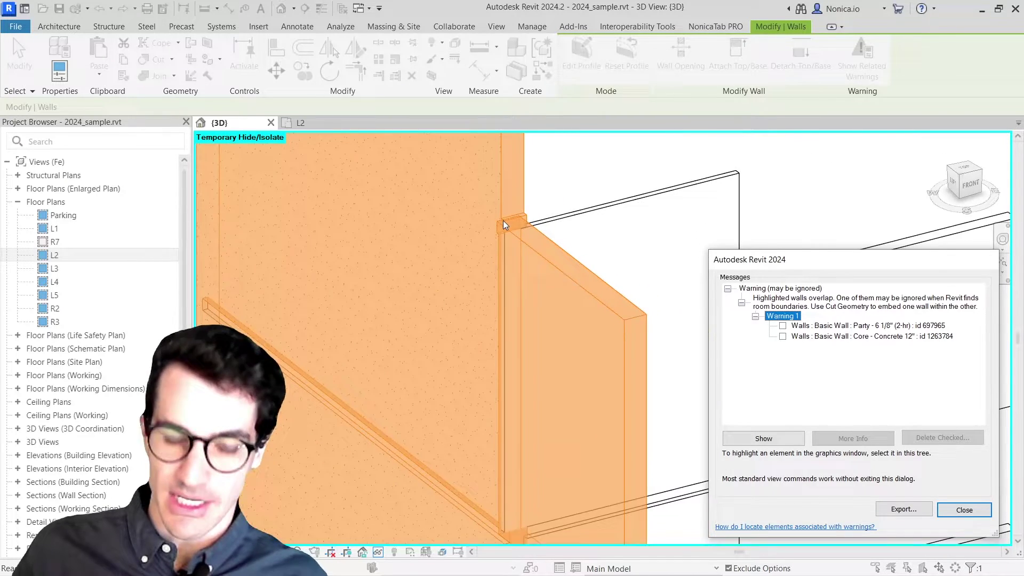
{"action": "middle_click_drag", "start_coordinate": [504, 235], "coordinate": [521, 335], "text": "shift"}
{"action": "scroll", "coordinate": [520, 266], "scroll_direction": "down", "scroll_amount": 5}
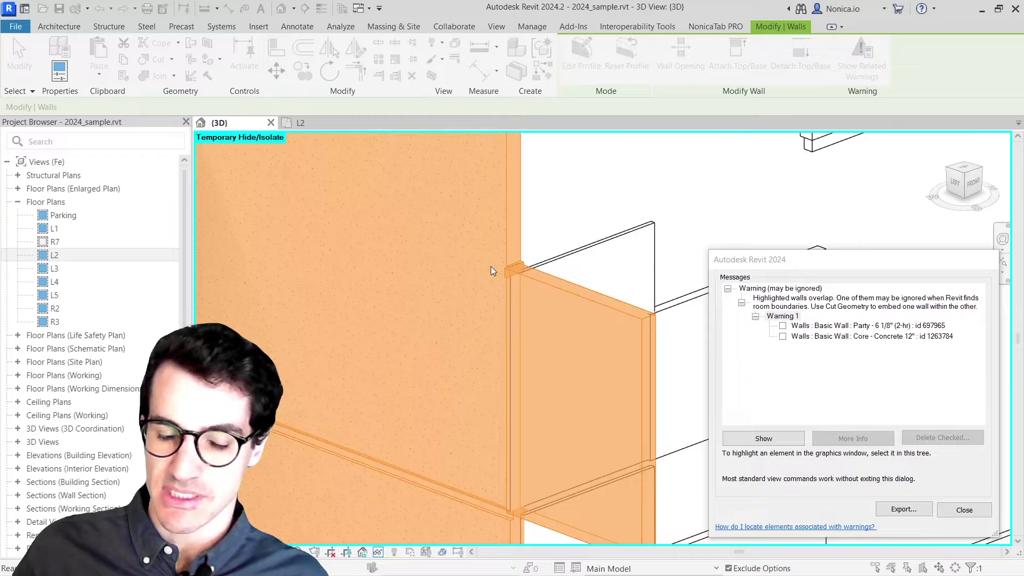
{"action": "scroll", "coordinate": [449, 262], "scroll_direction": "down", "scroll_amount": 3}
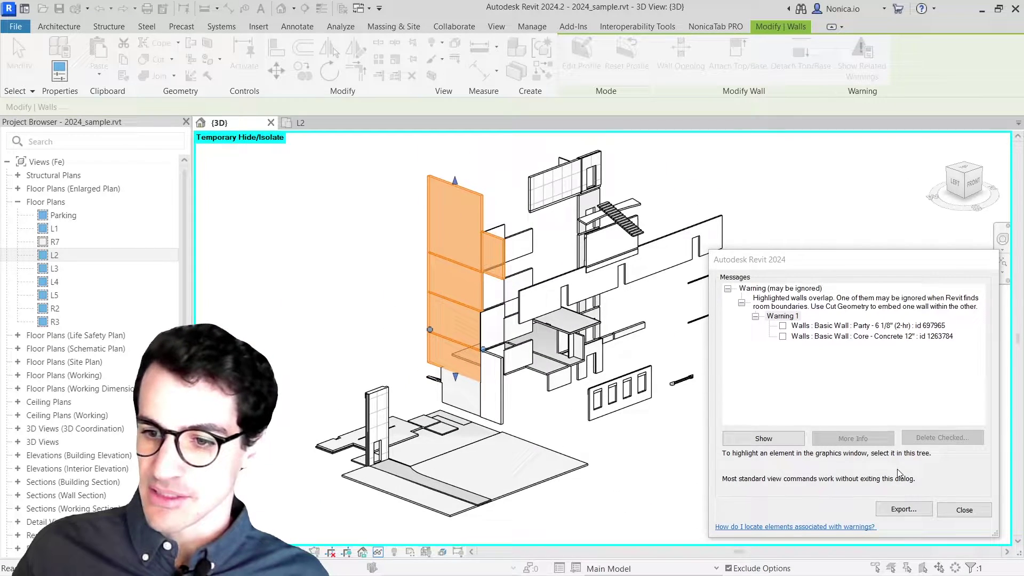
{"action": "left_click", "coordinate": [963, 510]}
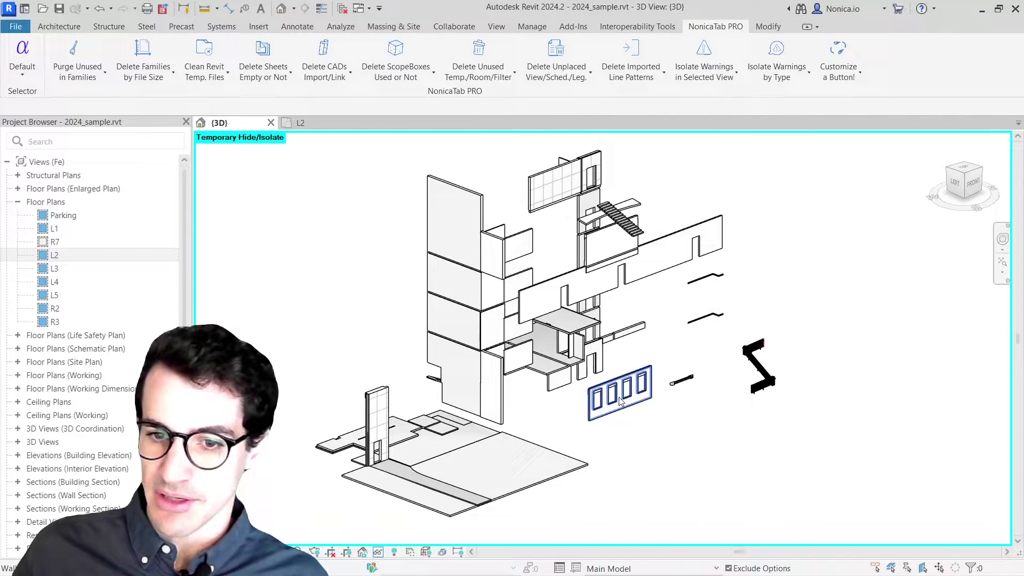
{"action": "left_click", "coordinate": [593, 400]}
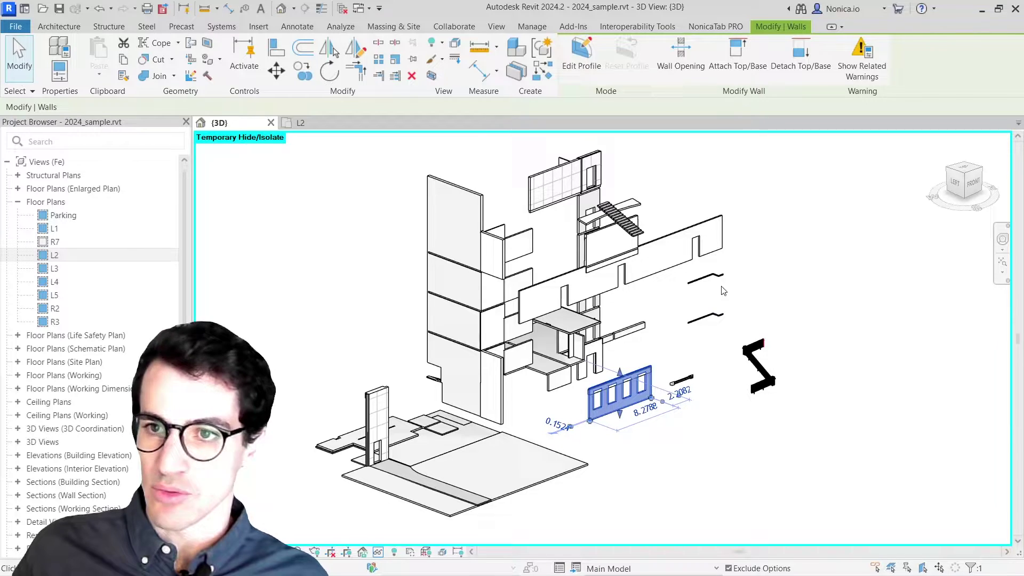
{"action": "left_click", "coordinate": [862, 59]}
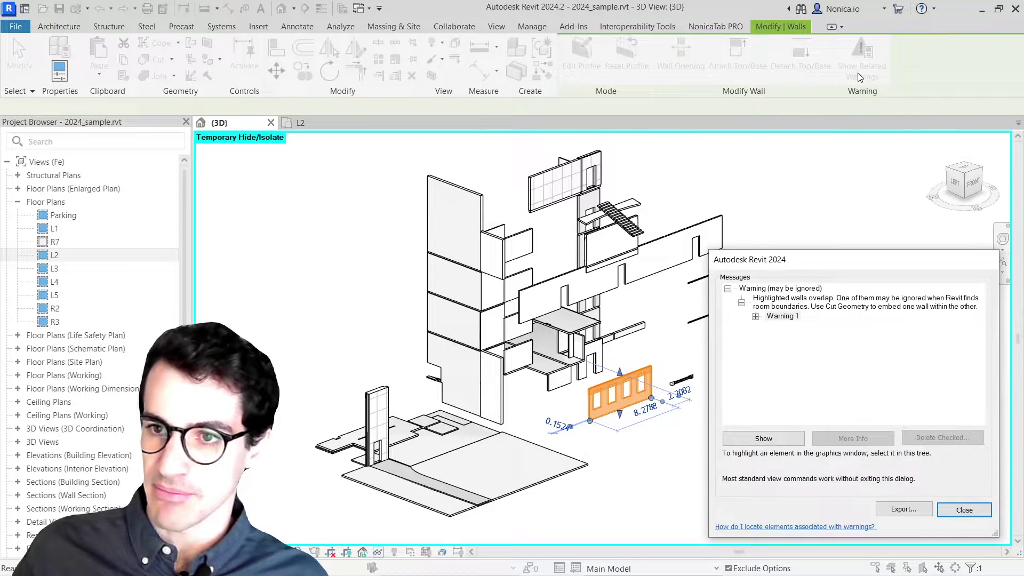
{"action": "left_click", "coordinate": [756, 317]}
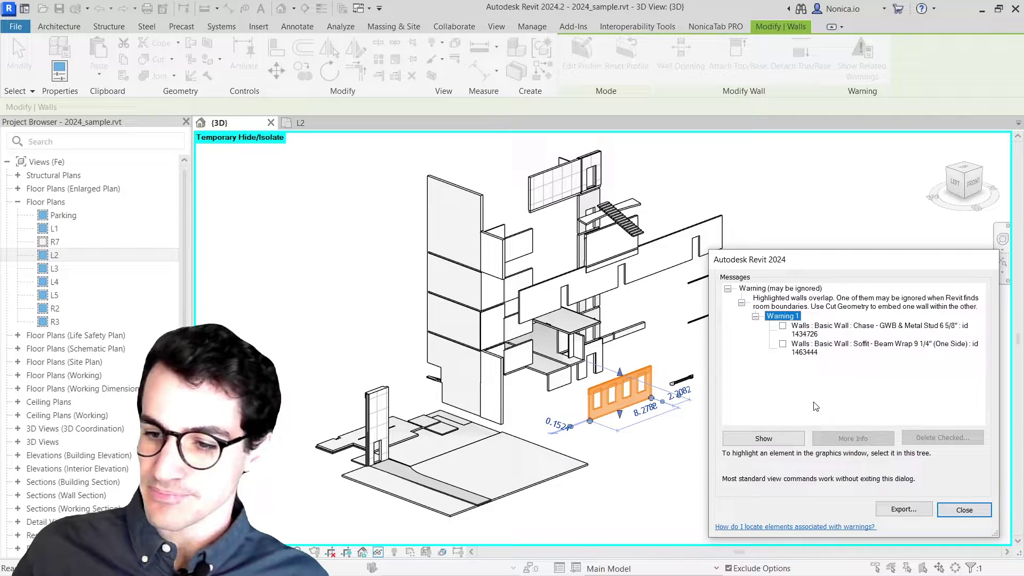
{"action": "left_click", "coordinate": [963, 509]}
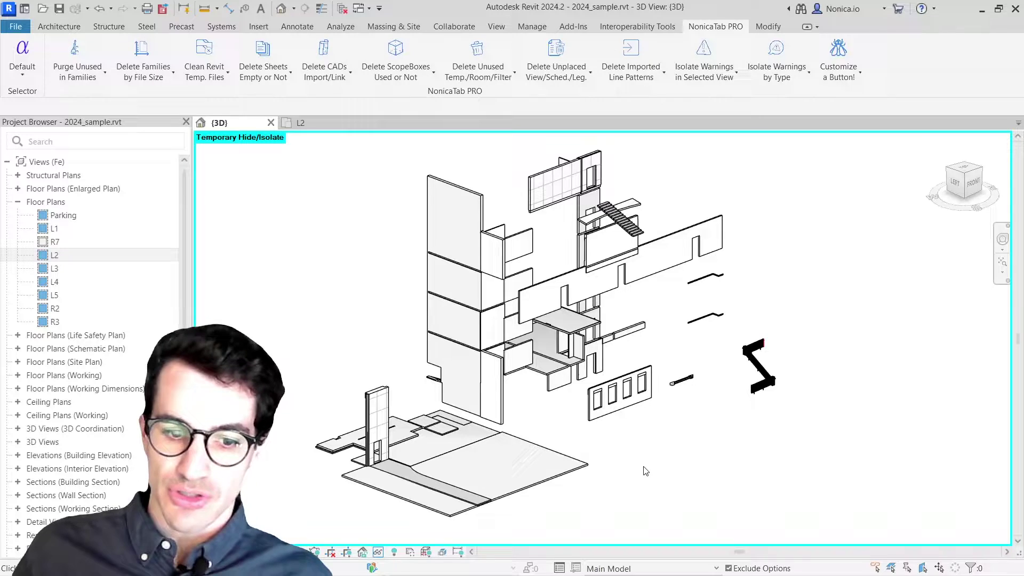
{"action": "left_click", "coordinate": [378, 551]}
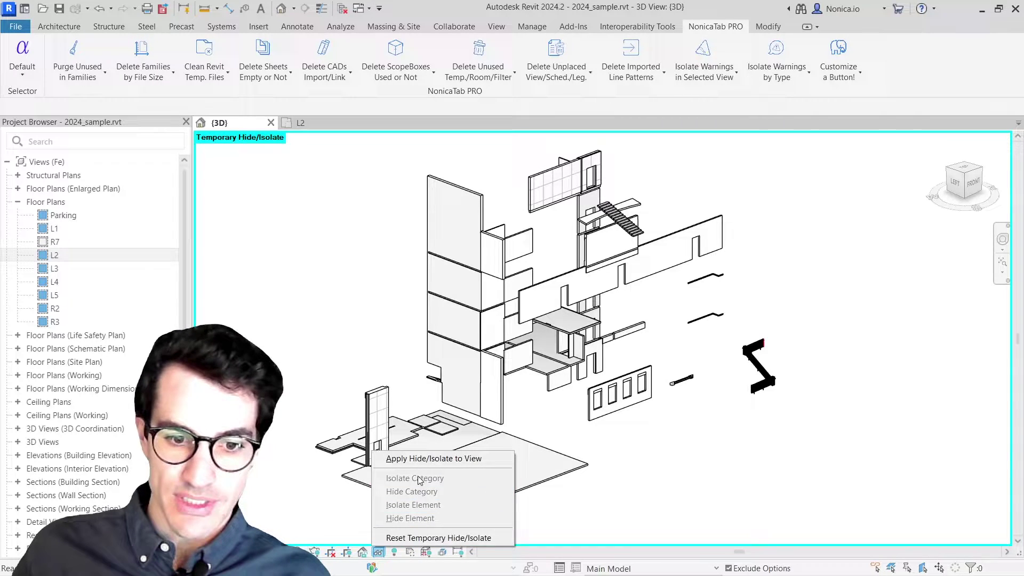
{"action": "left_click", "coordinate": [431, 537]}
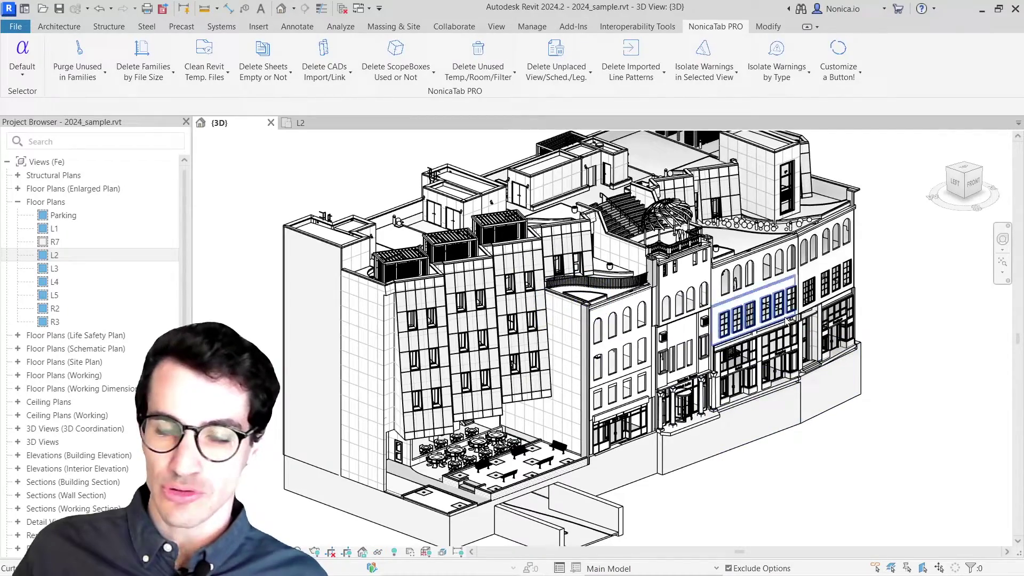
{"action": "middle_click_drag", "start_coordinate": [791, 306], "coordinate": [531, 357], "text": "shift"}
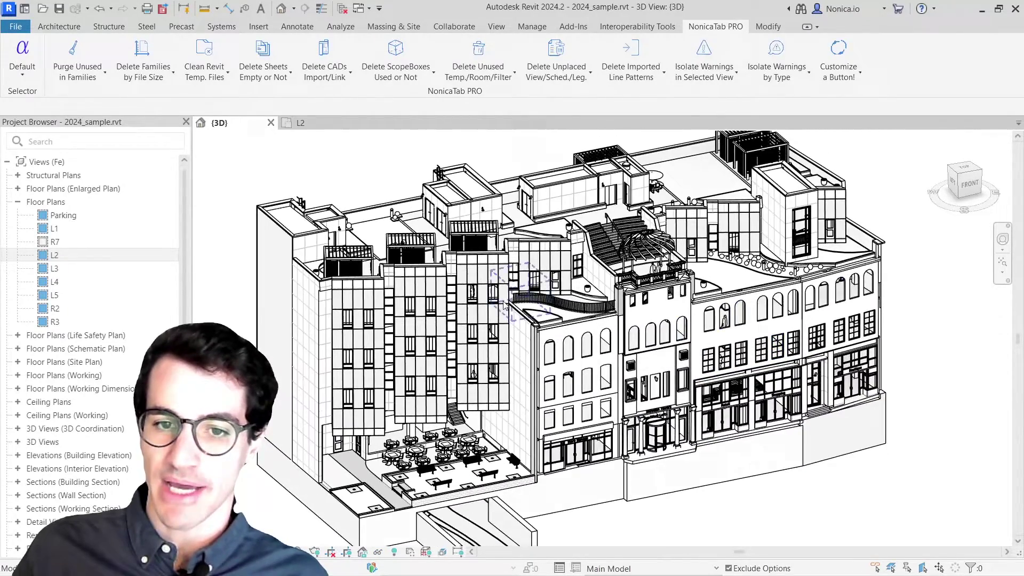
{"action": "scroll", "coordinate": [530, 358], "scroll_direction": "up", "scroll_amount": 1}
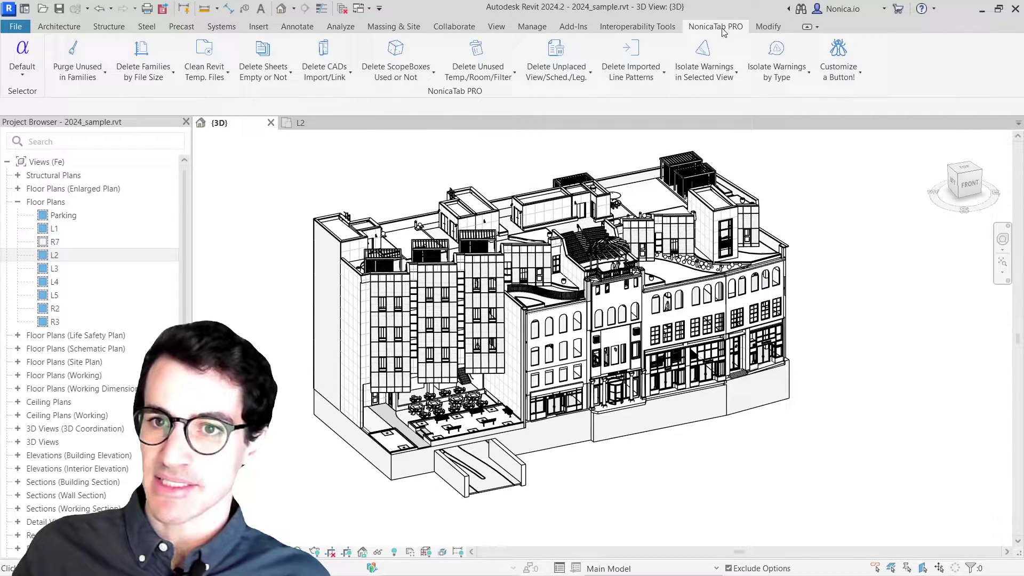
Step: In Isolate Warnings by Type, tick both 'Highlighted walls overlap' types and isolate them
{"action": "left_click", "coordinate": [778, 52]}
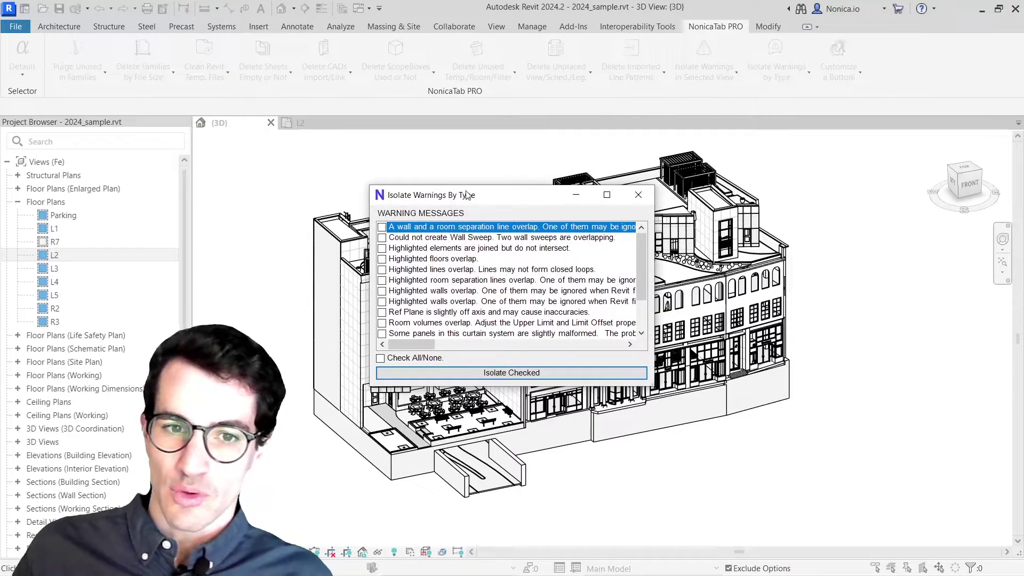
{"action": "left_click_drag", "start_coordinate": [468, 193], "coordinate": [498, 189]}
{"action": "left_click_drag", "start_coordinate": [683, 380], "coordinate": [930, 455]}
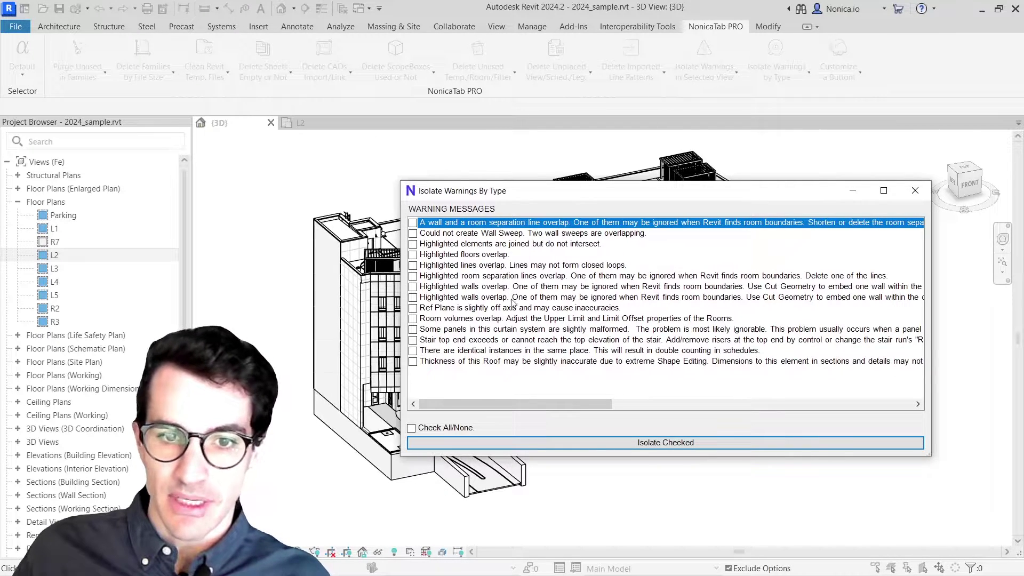
{"action": "left_click", "coordinate": [462, 288]}
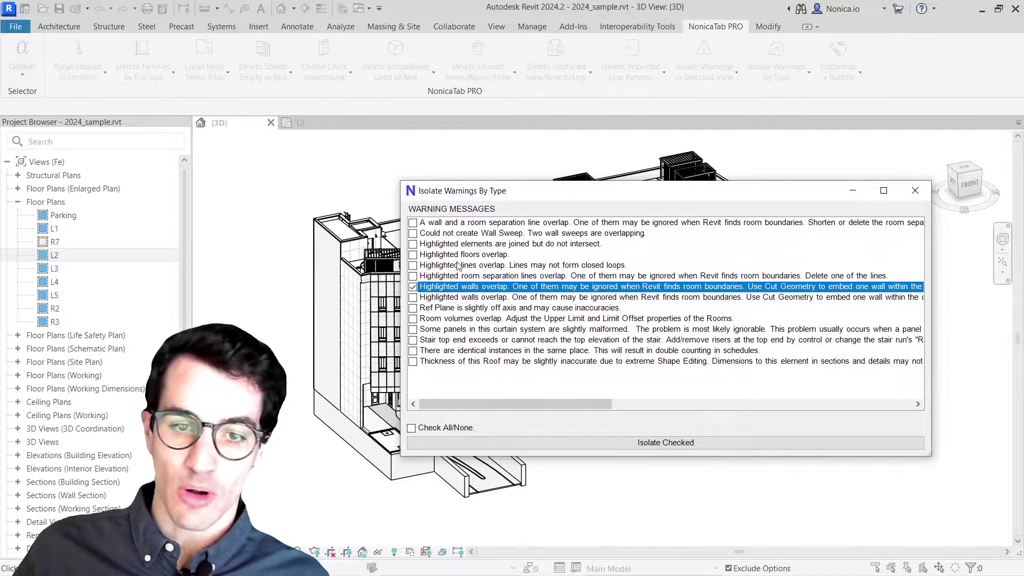
{"action": "left_click", "coordinate": [433, 298]}
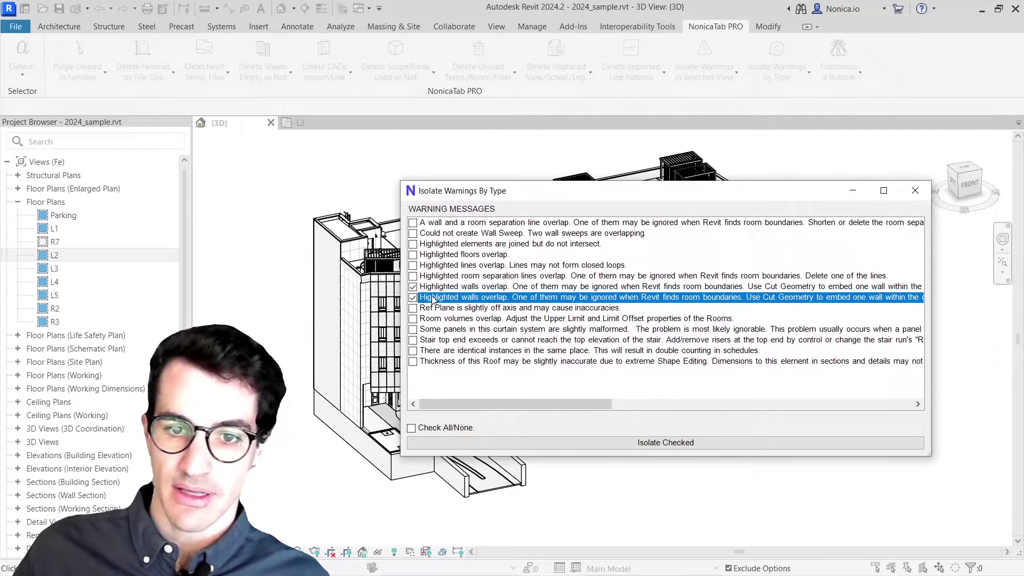
{"action": "left_click", "coordinate": [539, 443]}
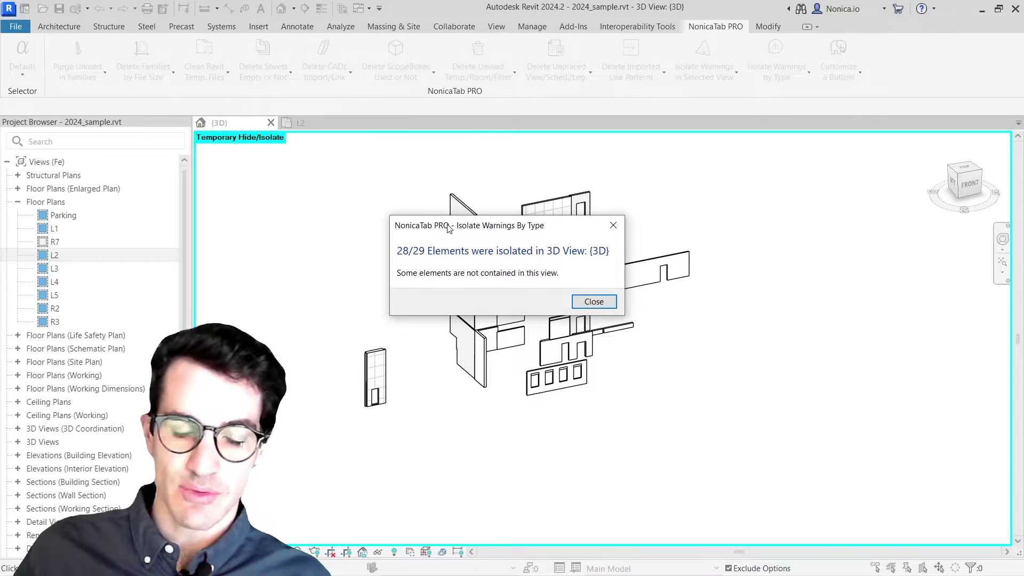
Step: Close the 28-of-29 isolation report and zoom over the isolated overlapping walls
{"action": "left_click_drag", "start_coordinate": [447, 226], "coordinate": [701, 288]}
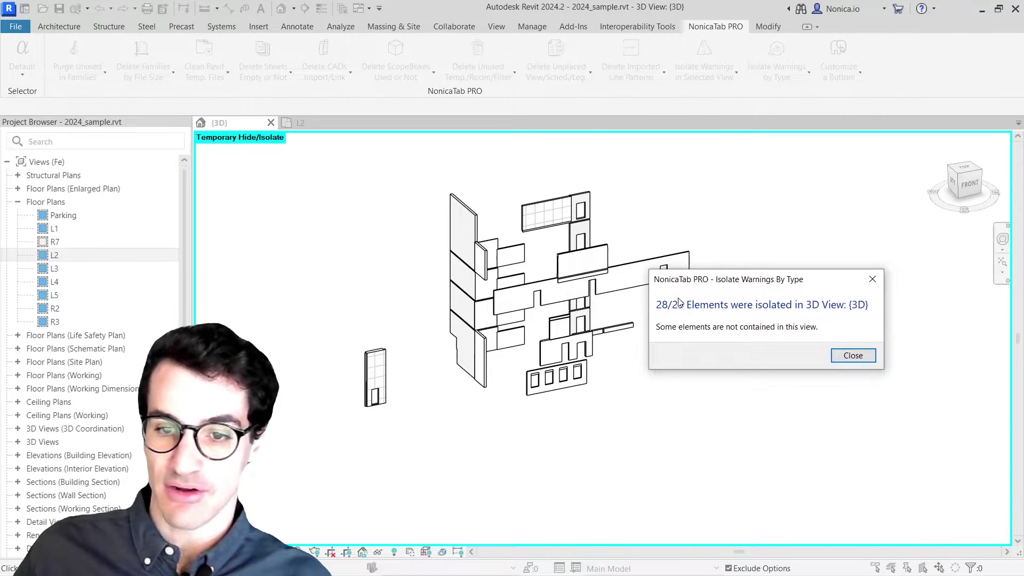
{"action": "left_click", "coordinate": [852, 355]}
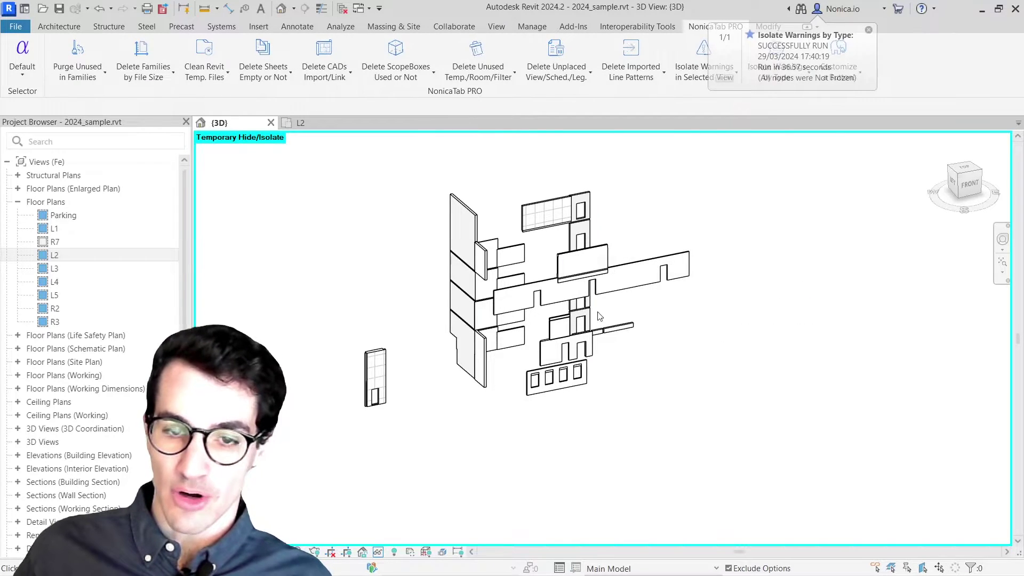
{"action": "scroll", "coordinate": [597, 317], "scroll_direction": "up", "scroll_amount": 4}
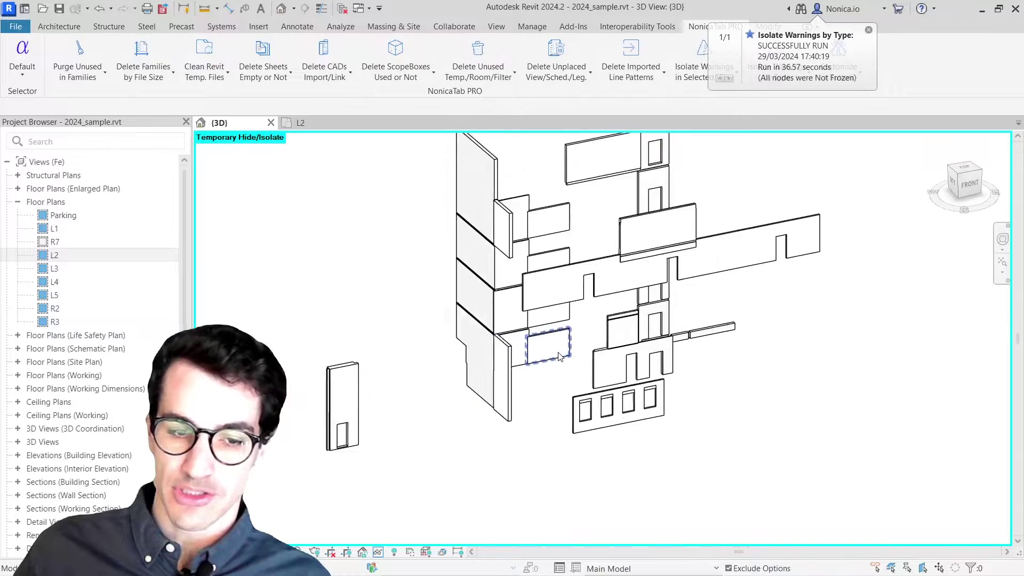
{"action": "scroll", "coordinate": [559, 357], "scroll_direction": "down", "scroll_amount": 2}
{"action": "scroll", "coordinate": [587, 255], "scroll_direction": "up", "scroll_amount": 1}
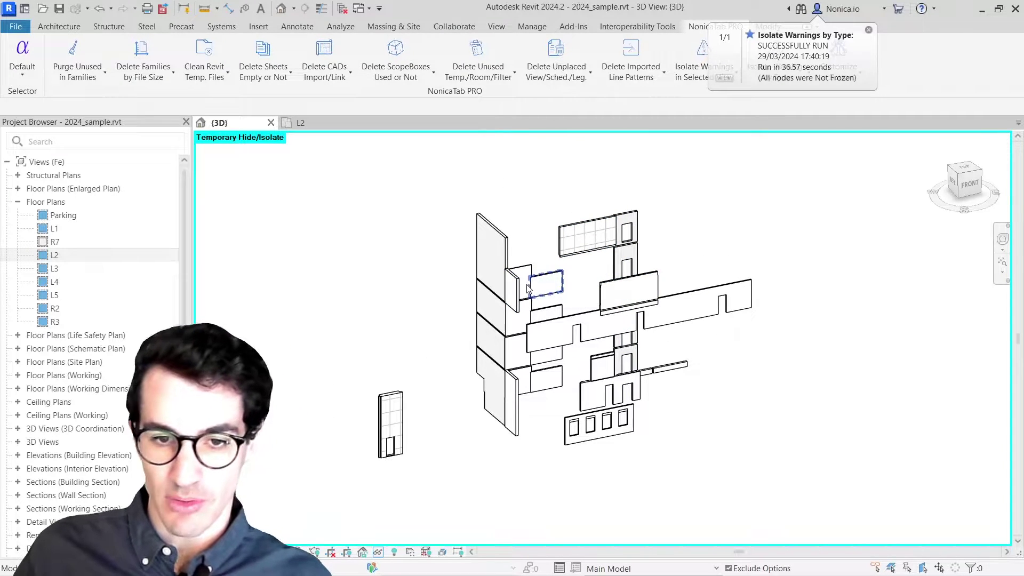
{"action": "scroll", "coordinate": [506, 424], "scroll_direction": "down", "scroll_amount": 1}
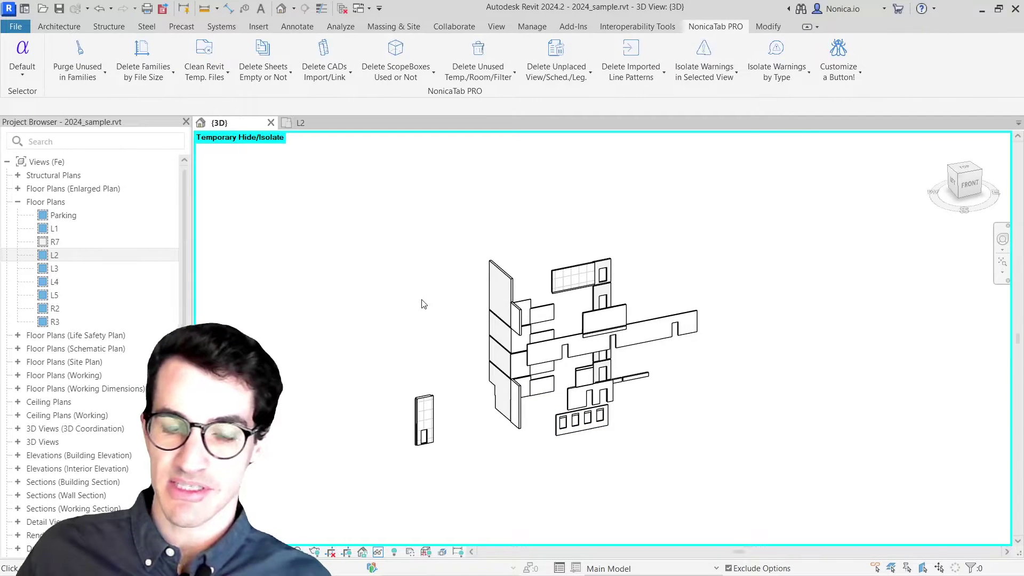
Step: Reset Temporary Hide/Isolate to show the whole model again
{"action": "left_click", "coordinate": [532, 26]}
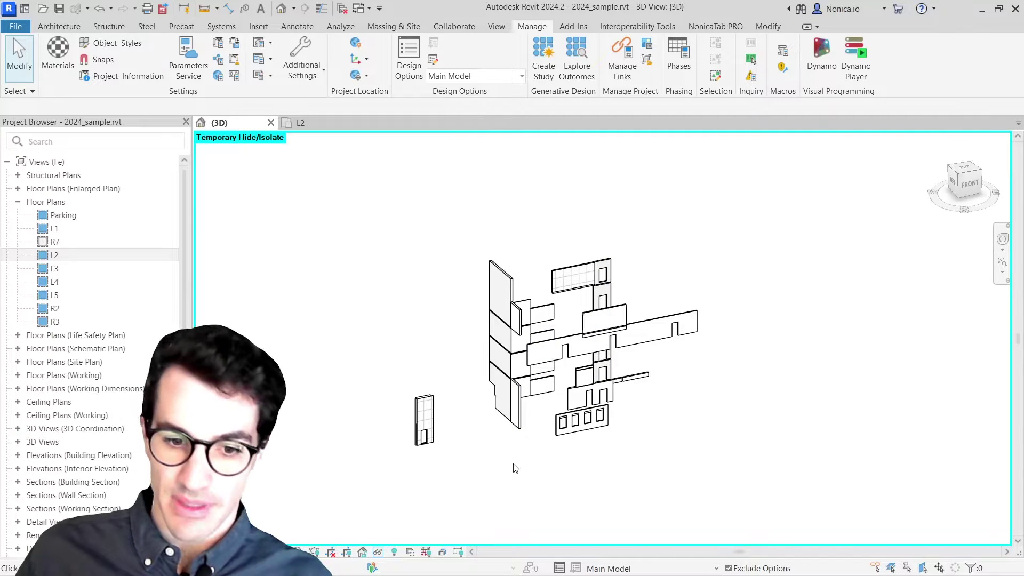
{"action": "left_click", "coordinate": [378, 552]}
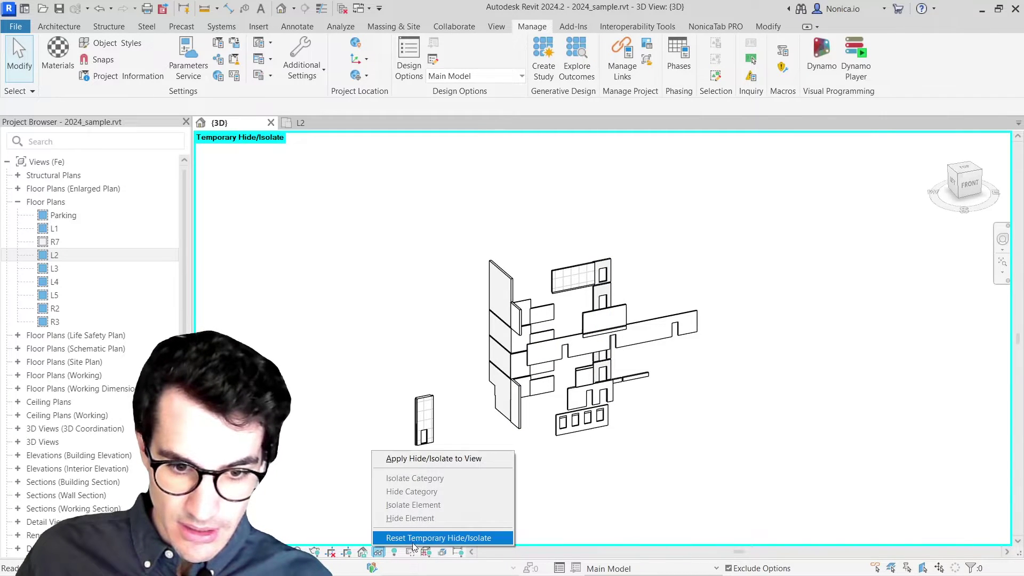
{"action": "left_click", "coordinate": [429, 537]}
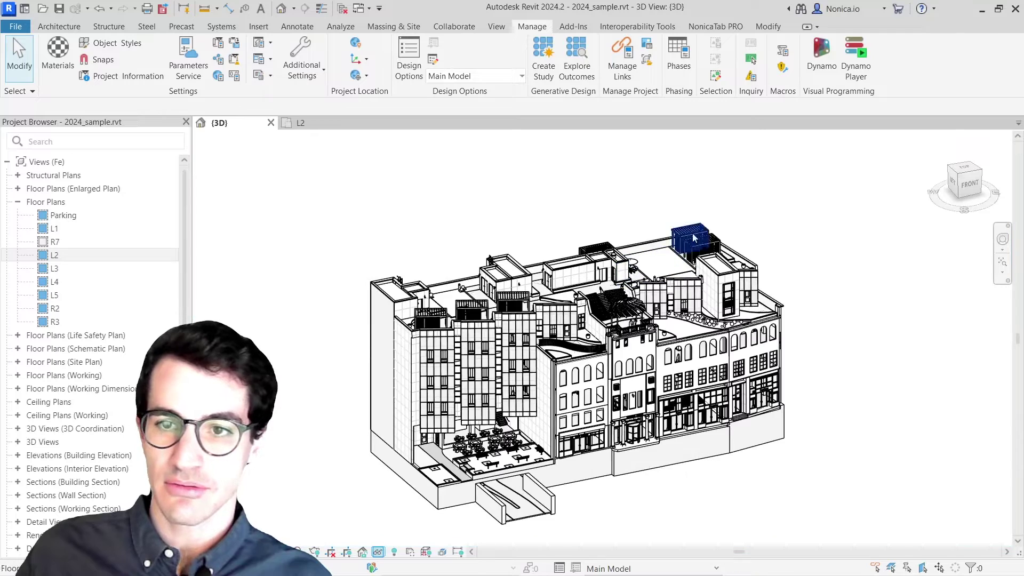
Step: In Review Warnings, expand the wall/room separation group and Warning 29, and select its wall
{"action": "left_click", "coordinate": [752, 78]}
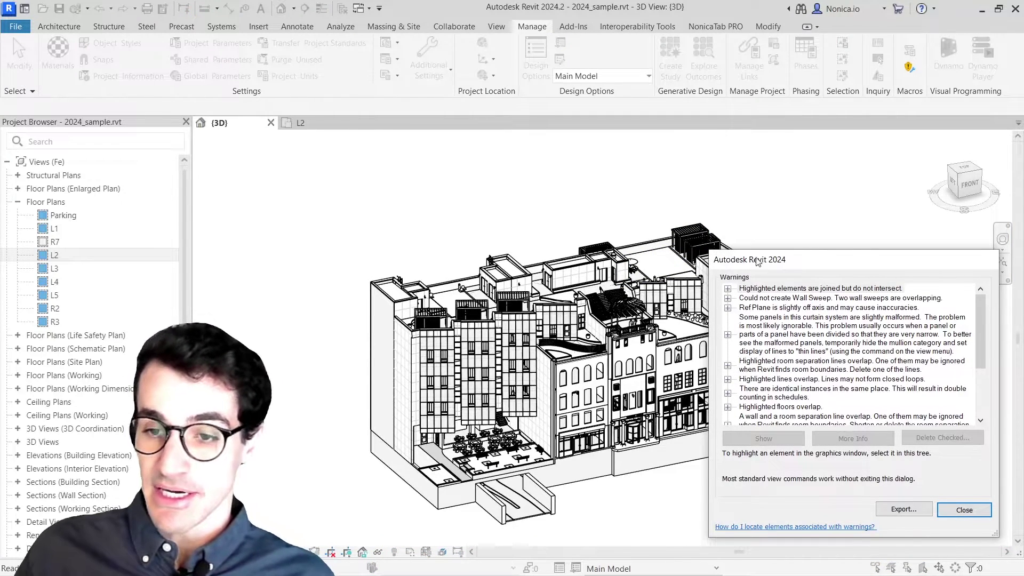
{"action": "left_click_drag", "start_coordinate": [754, 259], "coordinate": [744, 222]}
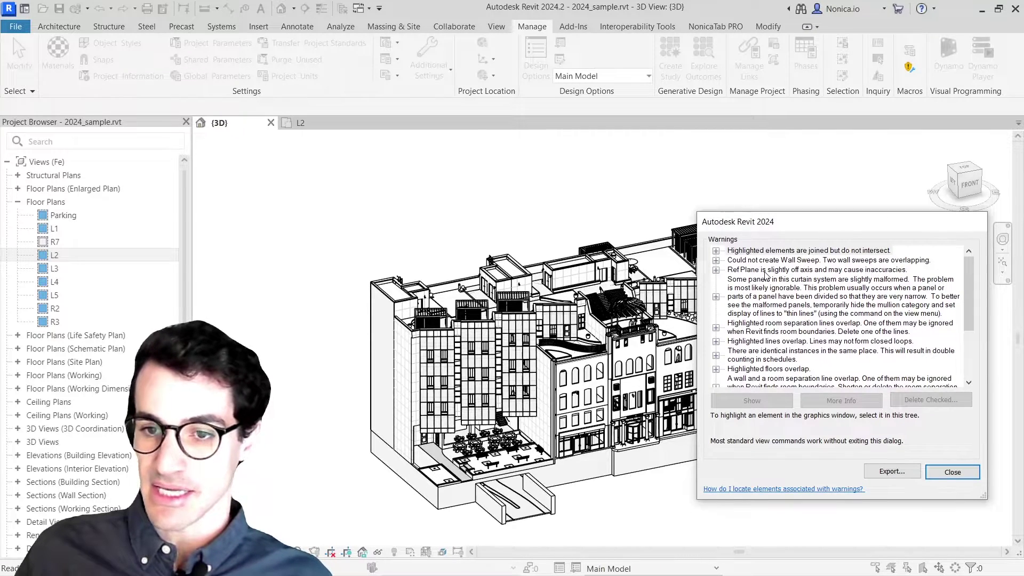
{"action": "left_click_drag", "start_coordinate": [969, 271], "coordinate": [965, 334]}
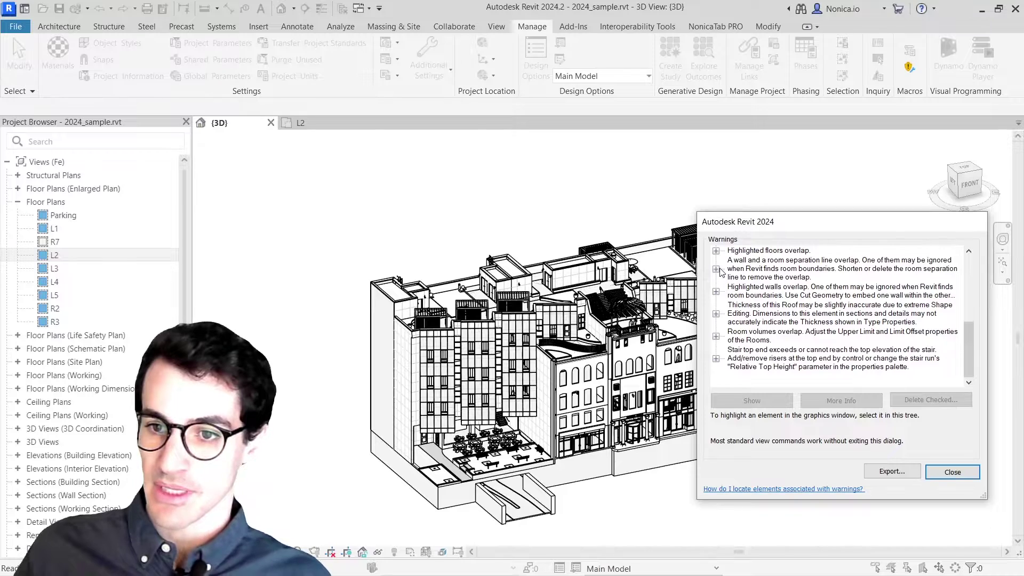
{"action": "left_click", "coordinate": [716, 269]}
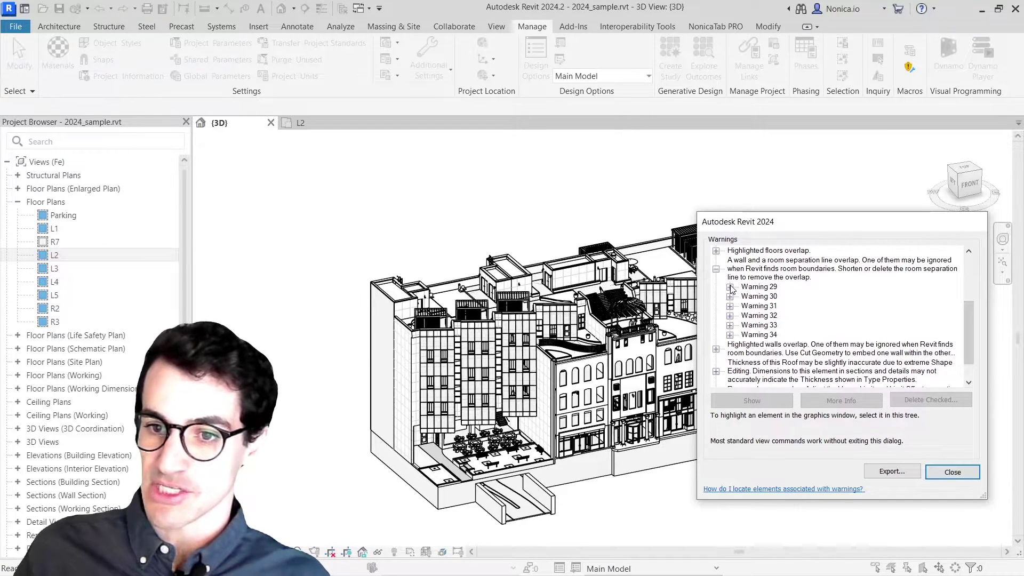
{"action": "left_click", "coordinate": [730, 287]}
{"action": "left_click", "coordinate": [788, 301]}
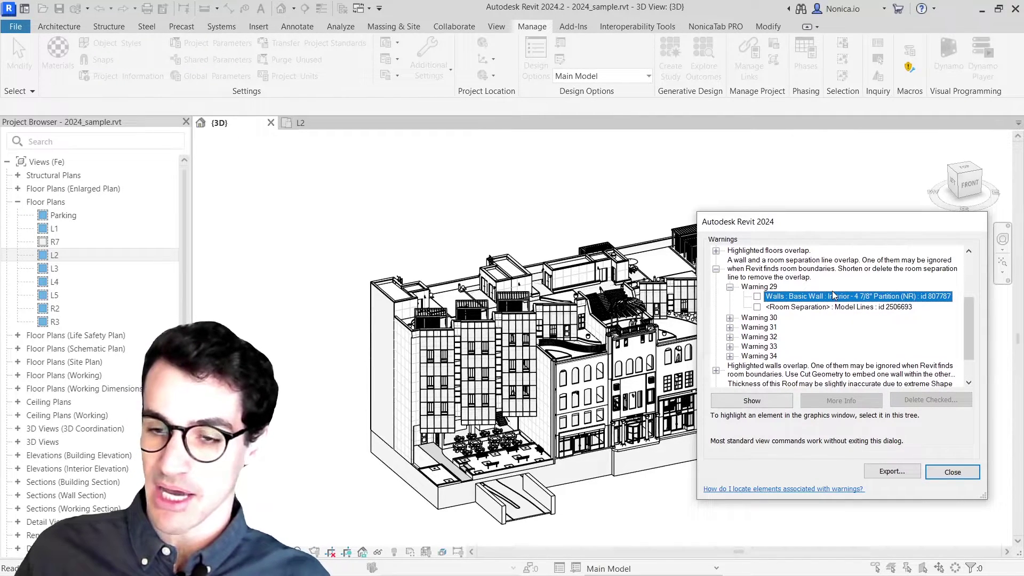
Step: Show Warning 29's interior partition wall in the L2 plan and zoom around room 204B
{"action": "left_click", "coordinate": [760, 407]}
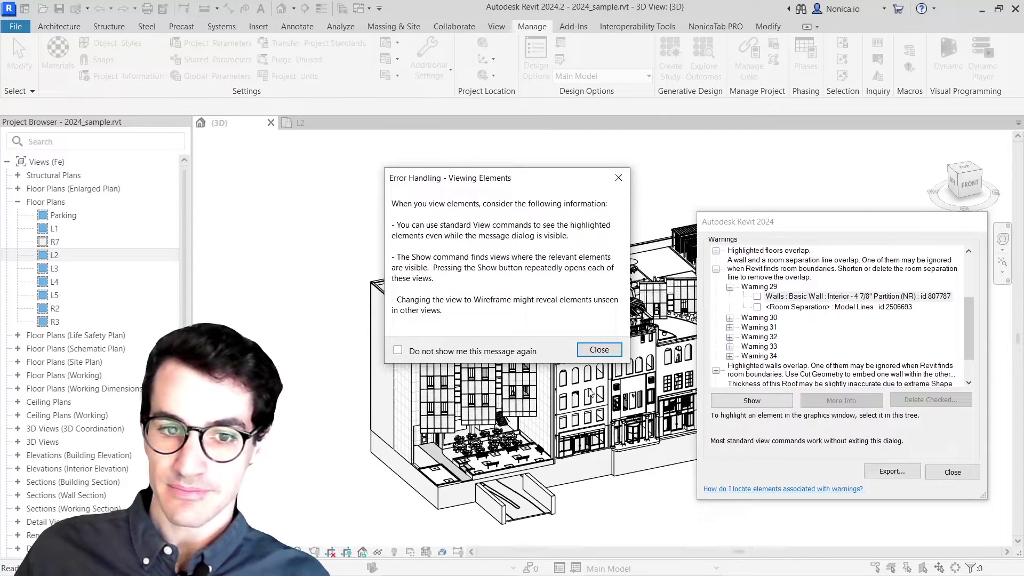
{"action": "left_click", "coordinate": [599, 349]}
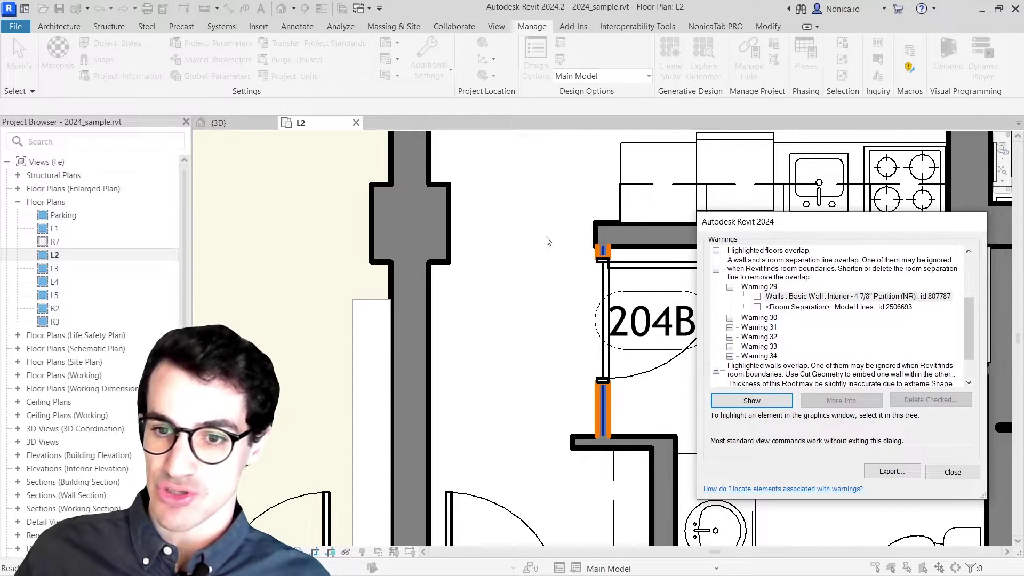
{"action": "scroll", "coordinate": [557, 250], "scroll_direction": "down", "scroll_amount": 3}
{"action": "scroll", "coordinate": [527, 199], "scroll_direction": "up", "scroll_amount": 4}
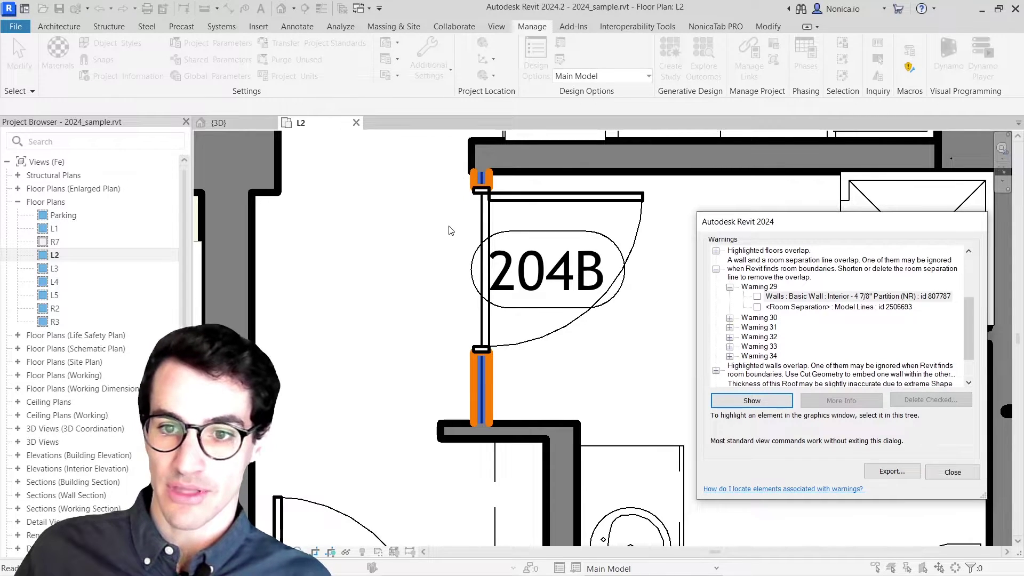
{"action": "scroll", "coordinate": [466, 379], "scroll_direction": "down", "scroll_amount": 2}
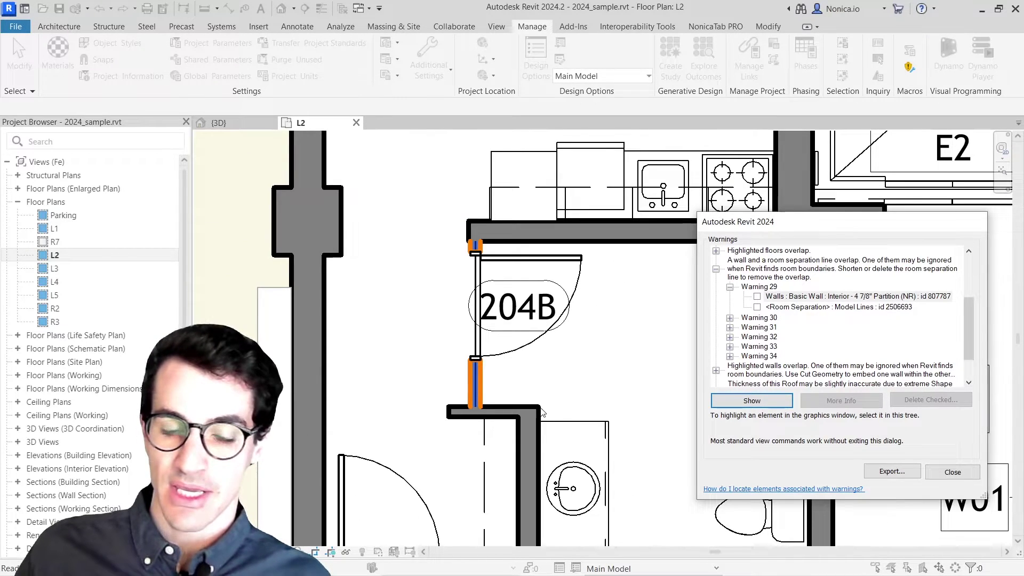